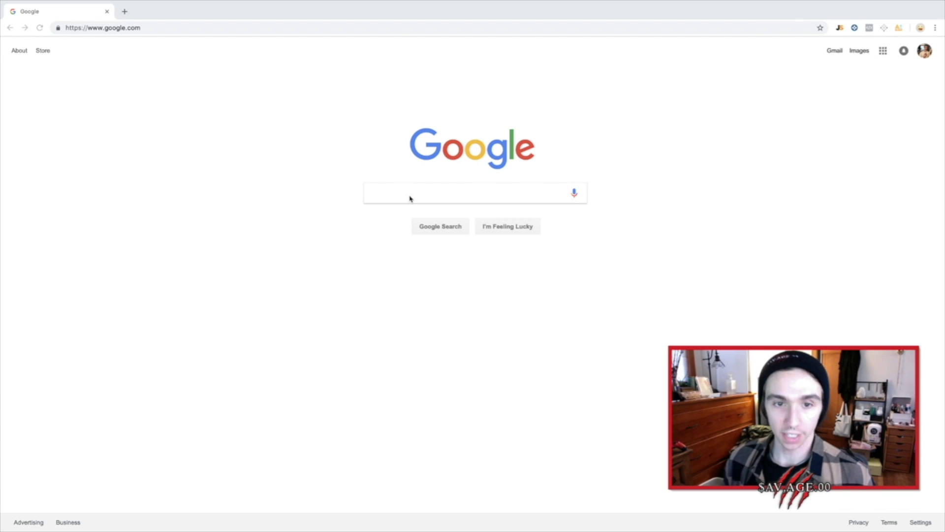
Search Google for "amaze owl" and open the AmazeOwl website from the results.
{"action": "left_click", "coordinate": [411, 197]}
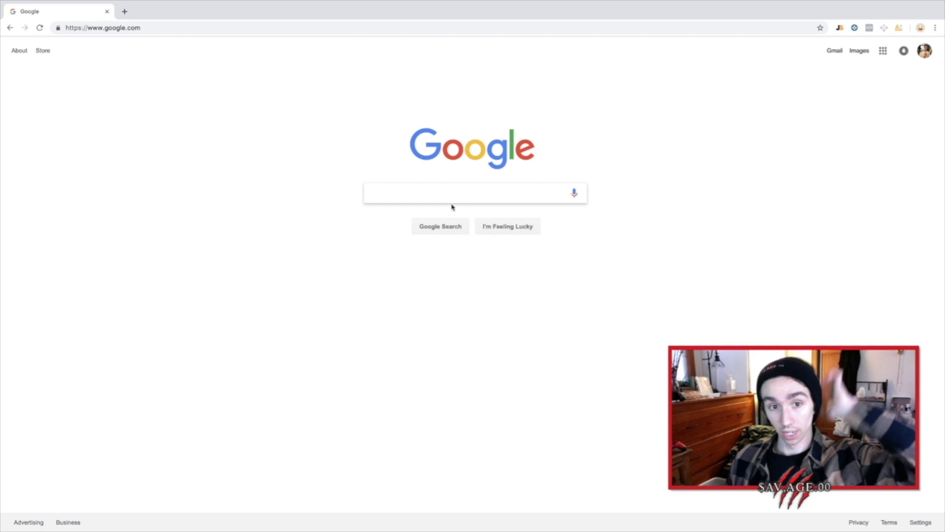
{"action": "type", "text": "amaze "}
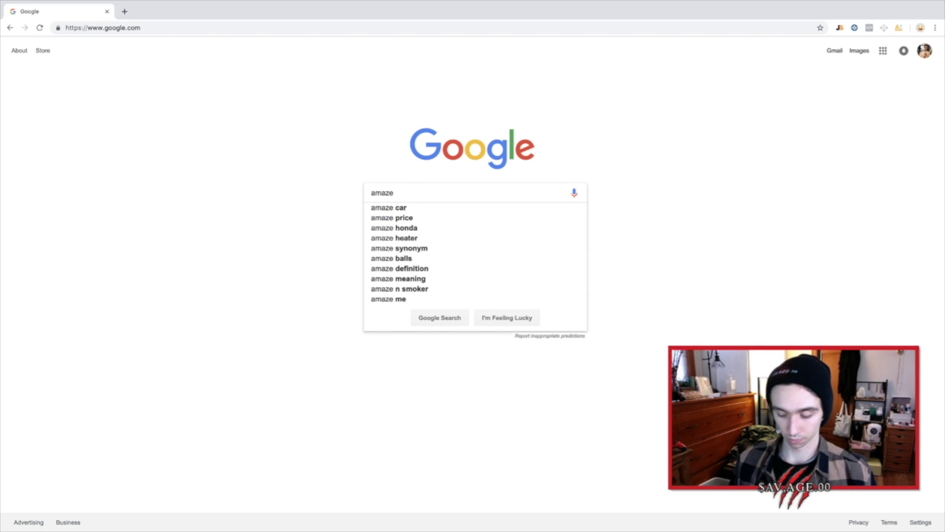
{"action": "type", "text": "owl"}
{"action": "key", "text": "Return"}
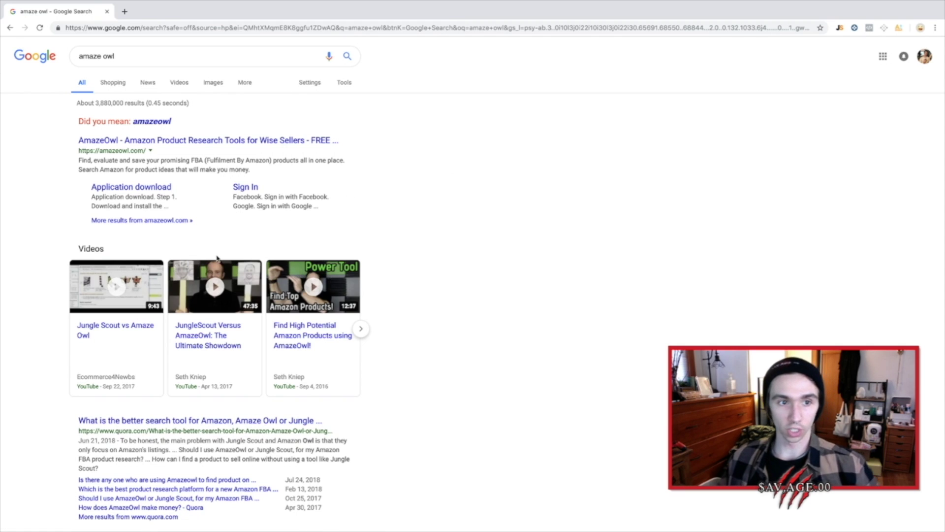
{"action": "left_click", "coordinate": [180, 145]}
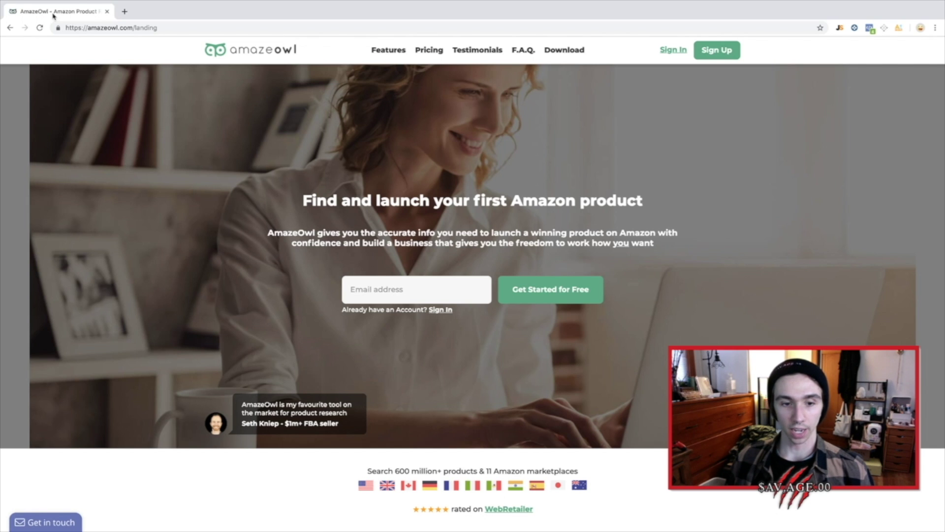
Close the browser window and launch the AmazeOwl desktop application.
{"action": "mouse_move", "coordinate": [6, 4]}
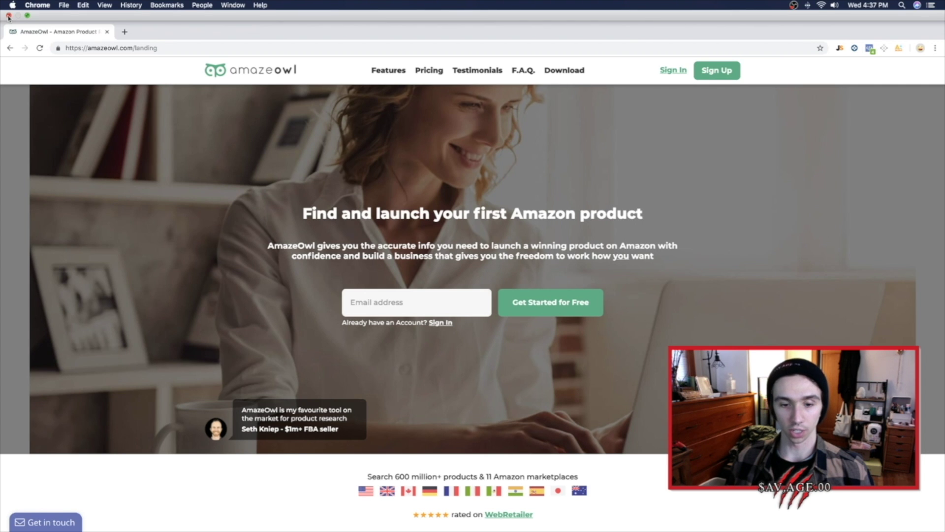
{"action": "left_click", "coordinate": [8, 15]}
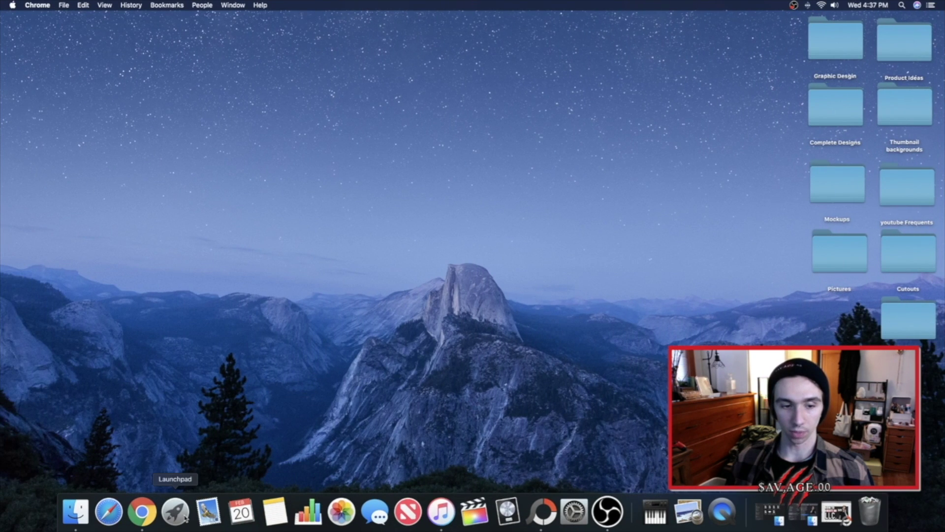
{"action": "left_click", "coordinate": [175, 512]}
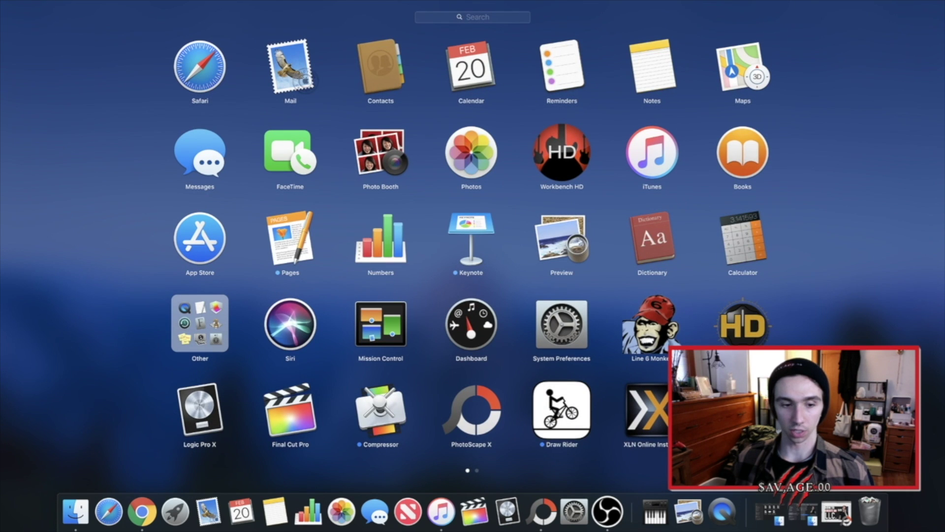
{"action": "left_click", "coordinate": [568, 351]}
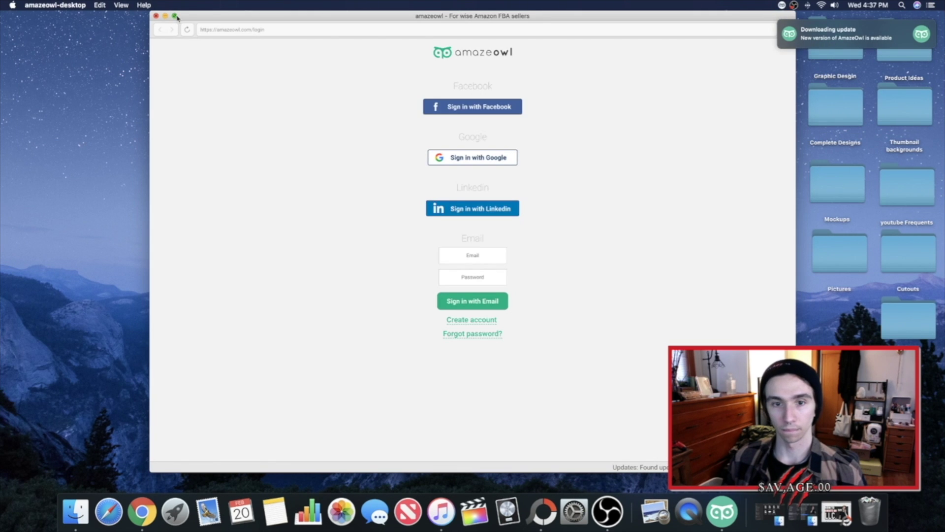
Try to sign in to AmazeOwl with the listed Google account, entering the account password.
{"action": "left_click", "coordinate": [475, 162]}
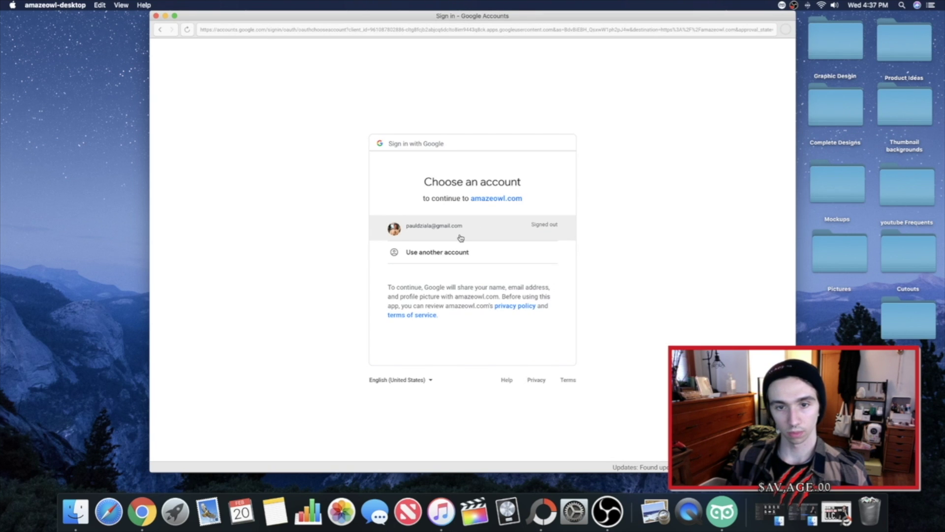
{"action": "left_click", "coordinate": [461, 238]}
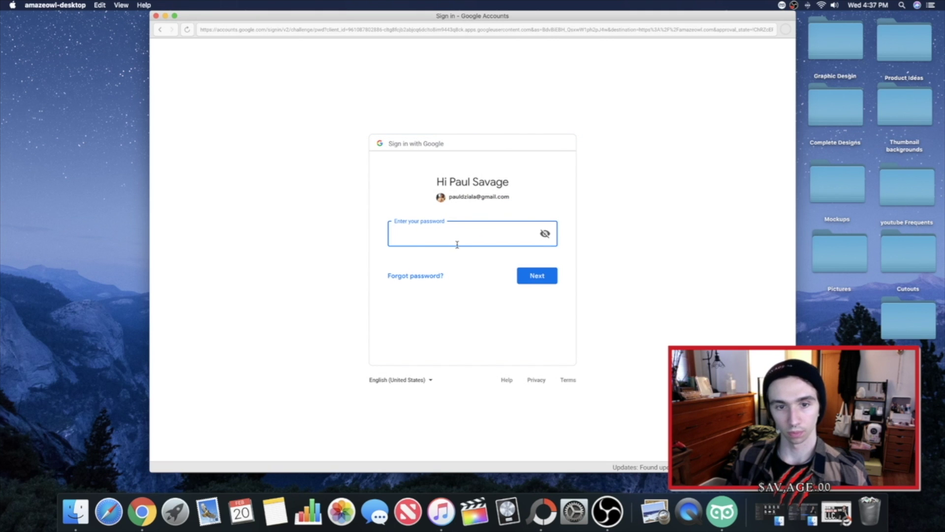
{"action": "type", "text": "••••"}
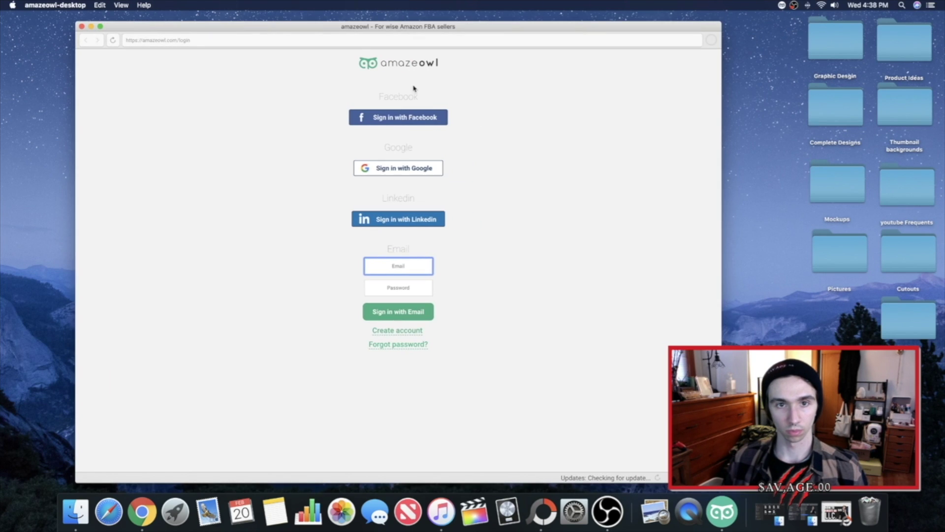
Sign in to AmazeOwl through Google with the account password and make the application window full screen.
{"action": "left_click", "coordinate": [427, 168]}
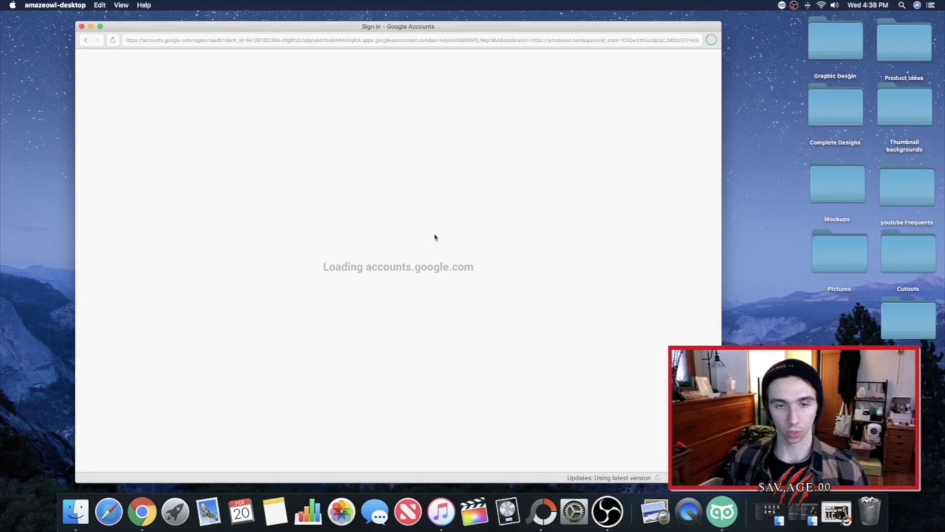
{"action": "left_click", "coordinate": [381, 238]}
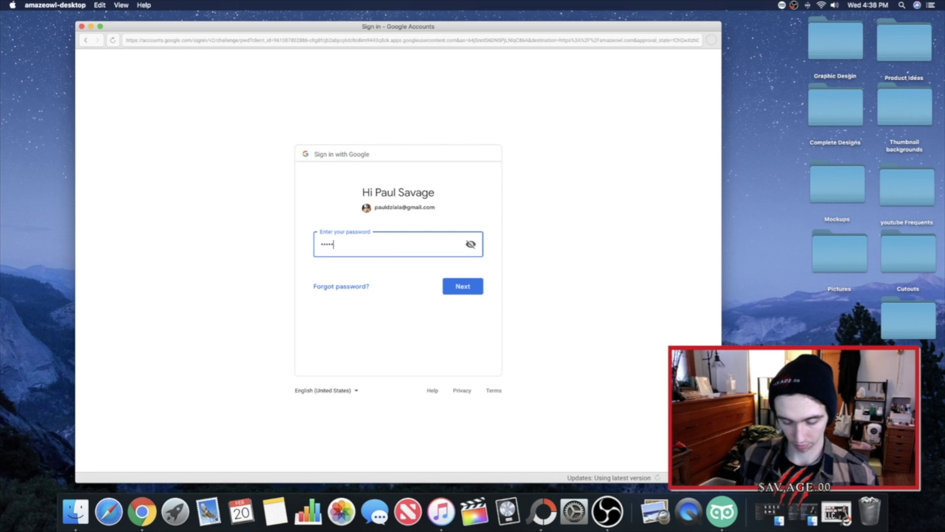
{"action": "key", "text": "Return"}
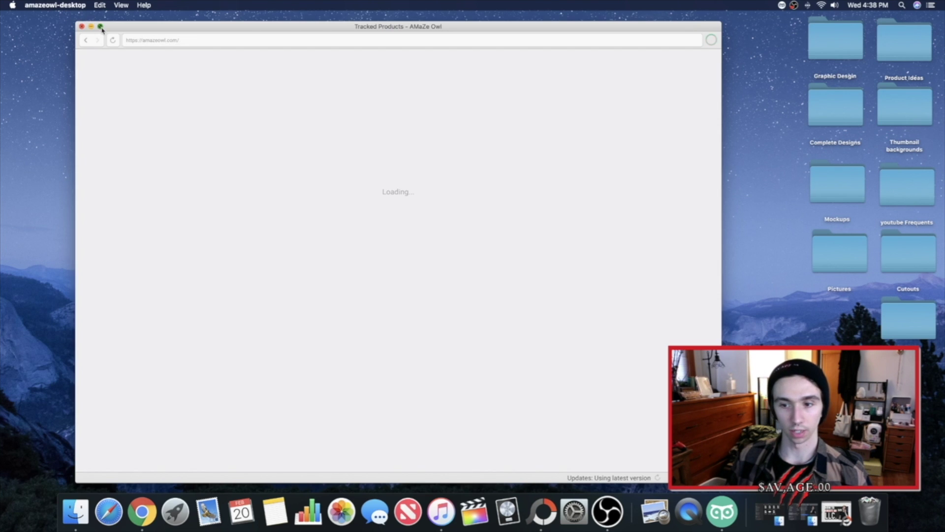
{"action": "left_click", "coordinate": [100, 26]}
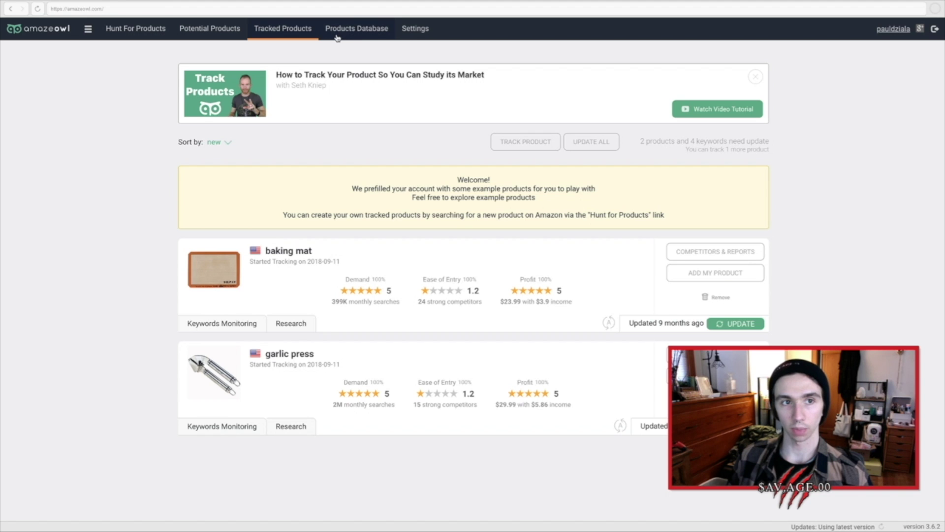
Start a best-seller product hunt in the Amazon.com market.
{"action": "left_click", "coordinate": [128, 32]}
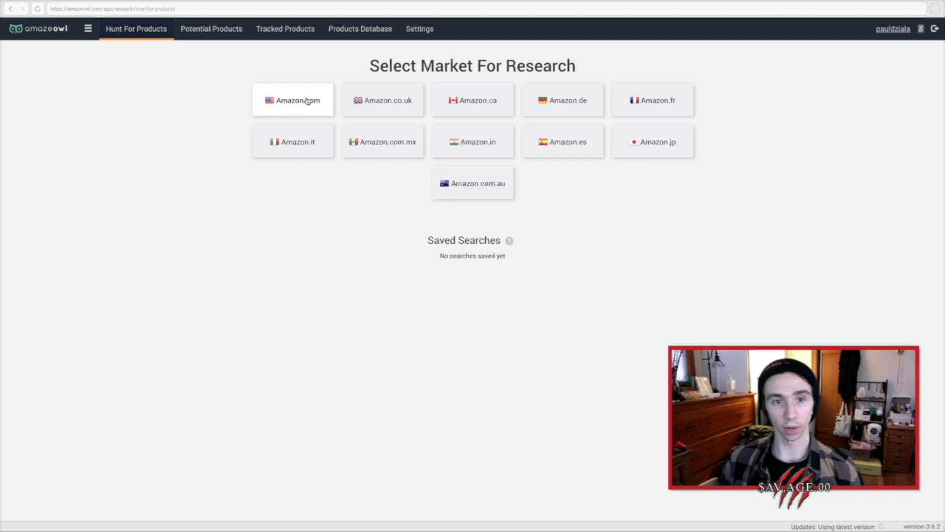
{"action": "left_click", "coordinate": [304, 101]}
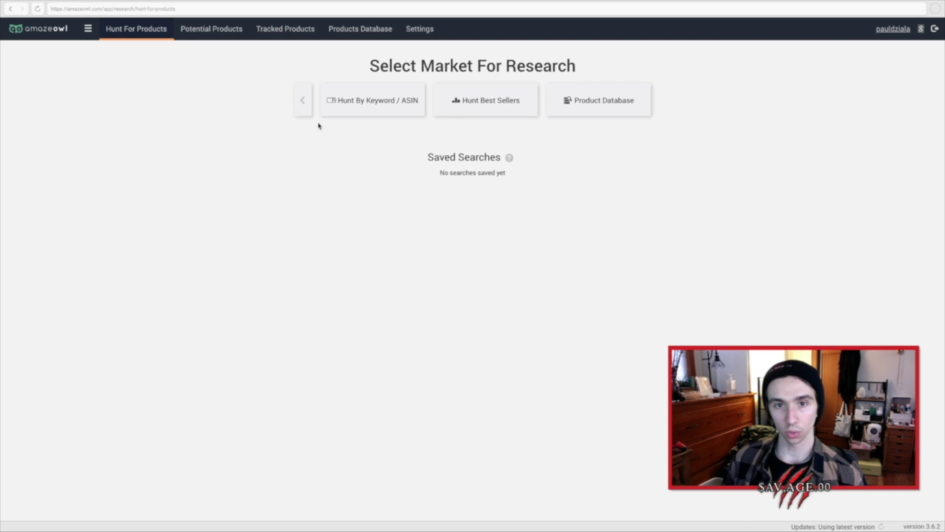
{"action": "left_click", "coordinate": [467, 104]}
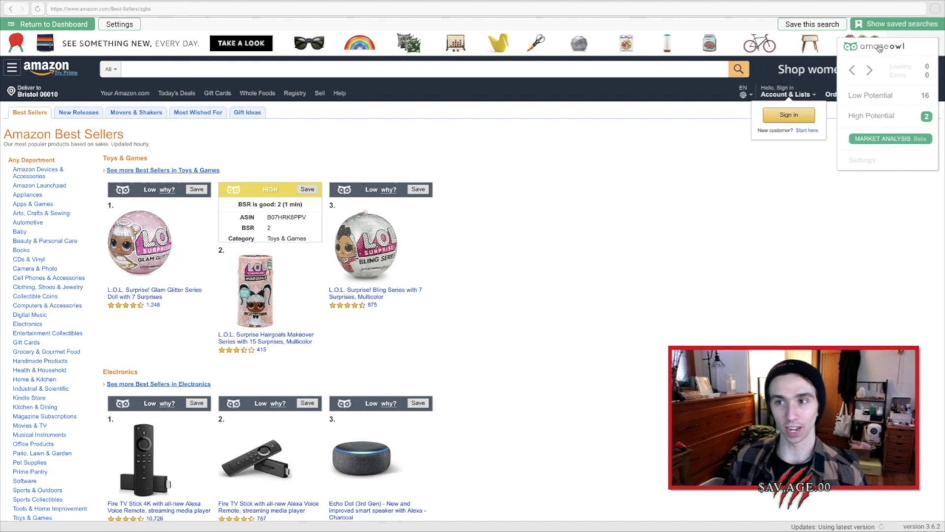
Move the AmazeOwl panel into the empty space beside the products and open the Patio, Lawn & Garden best sellers.
{"action": "left_click_drag", "start_coordinate": [879, 48], "coordinate": [551, 132]}
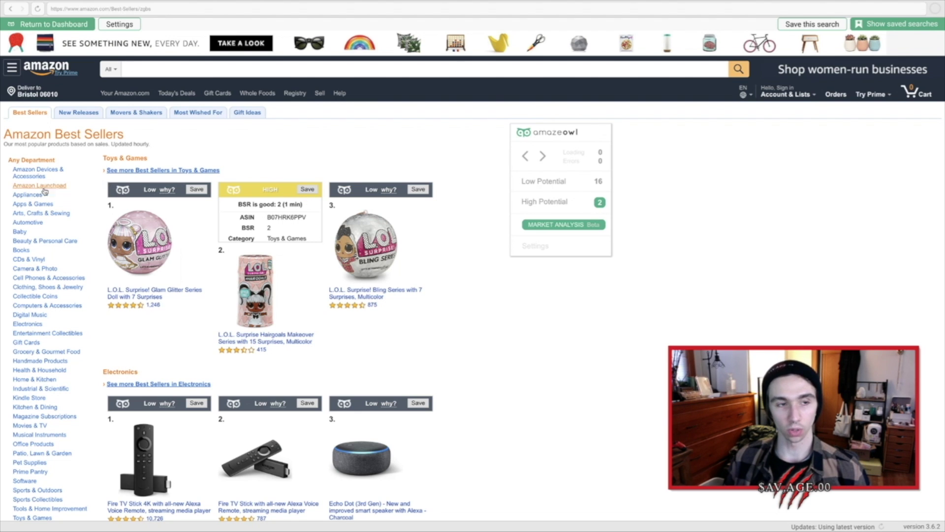
{"action": "scroll", "coordinate": [18, 261], "scroll_direction": "down", "scroll_amount": 1}
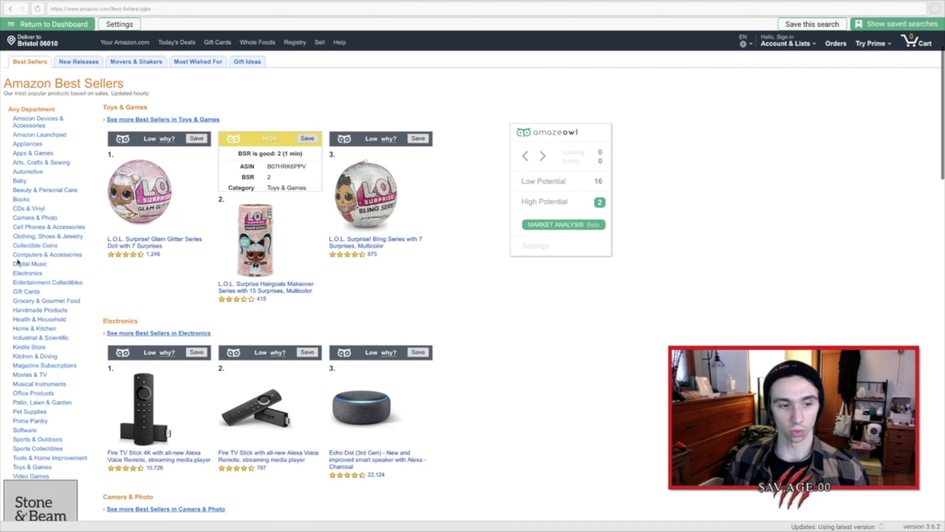
{"action": "left_click", "coordinate": [41, 404]}
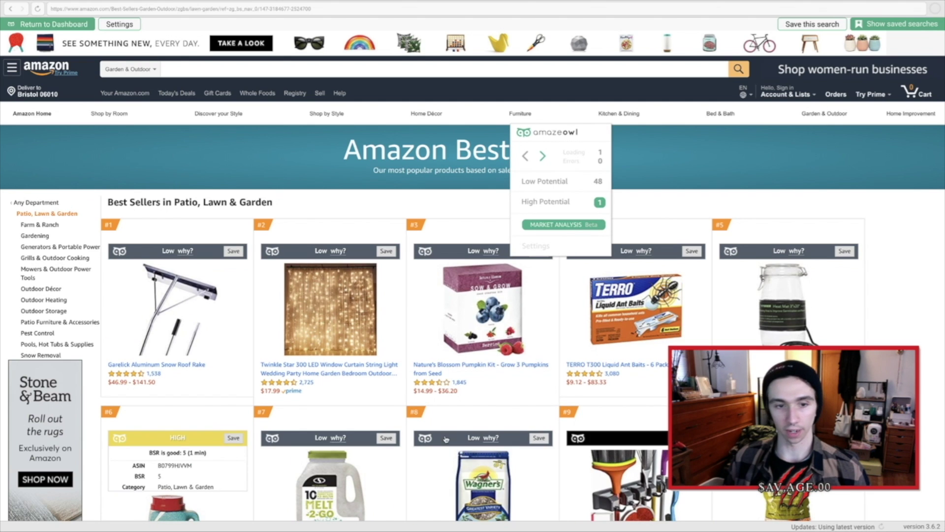
Narrow the best sellers through Gardening and Pots, Planters & Container Accessories to Plant Container Accessories.
{"action": "scroll", "coordinate": [225, 371], "scroll_direction": "down", "scroll_amount": 3}
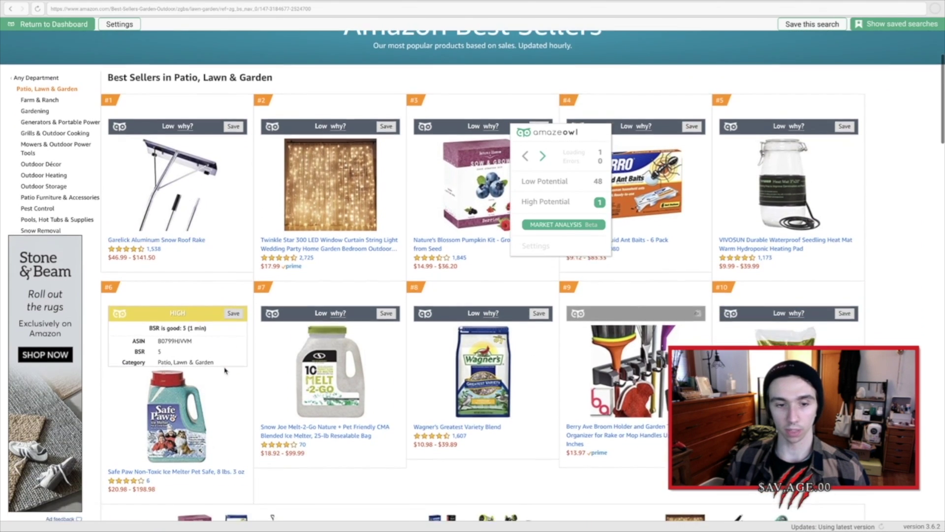
{"action": "scroll", "coordinate": [225, 370], "scroll_direction": "up", "scroll_amount": 3}
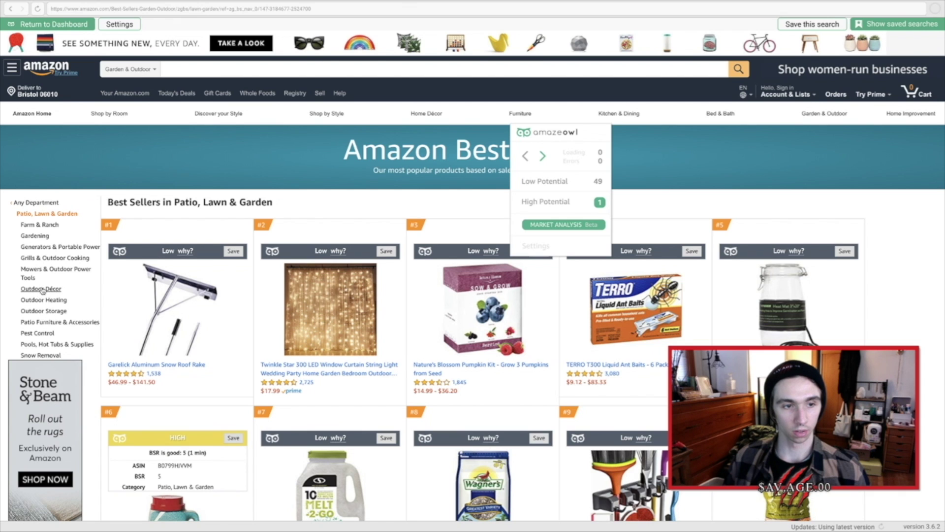
{"action": "left_click", "coordinate": [41, 239]}
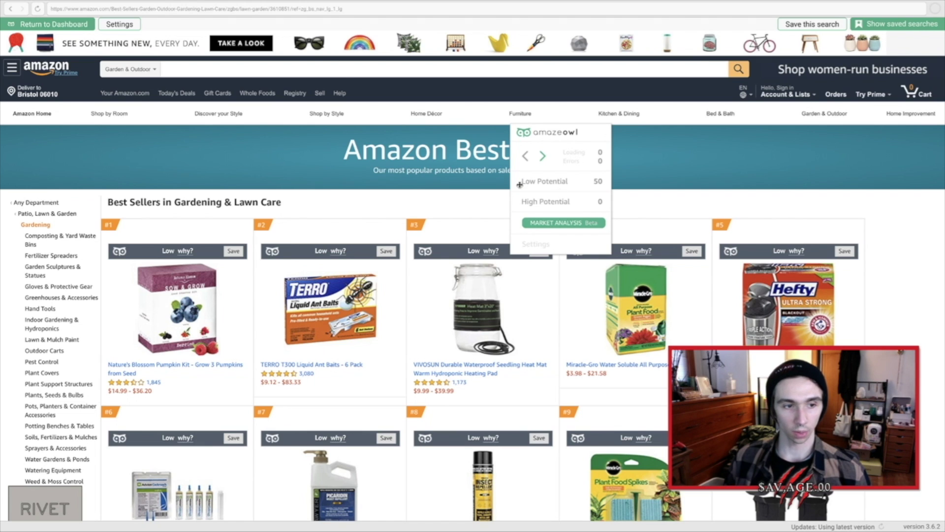
{"action": "left_click", "coordinate": [40, 415]}
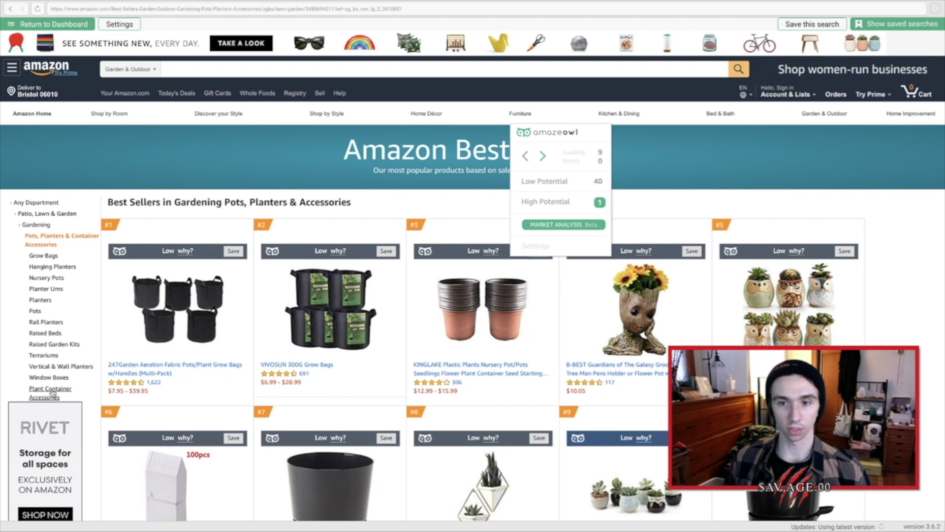
{"action": "left_click", "coordinate": [52, 393]}
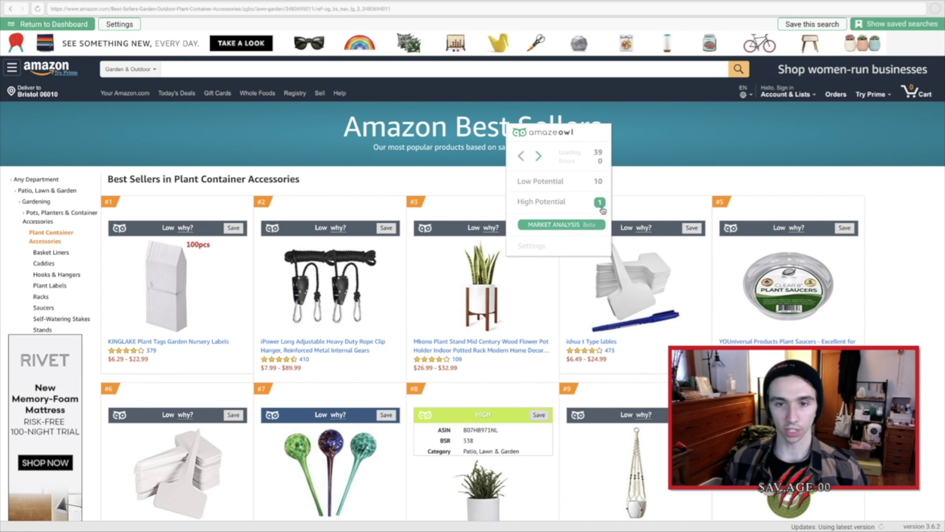
Examine the high-potential products among the Plant Container Accessories best sellers, moving the AmazeOwl panel clear of the listings.
{"action": "scroll", "coordinate": [426, 266], "scroll_direction": "down", "scroll_amount": 2}
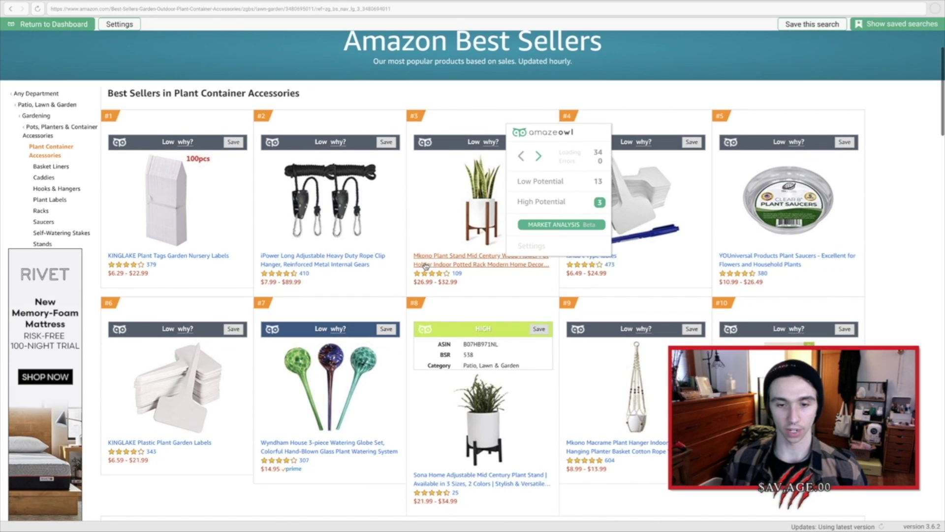
{"action": "scroll", "coordinate": [426, 266], "scroll_direction": "down", "scroll_amount": 1}
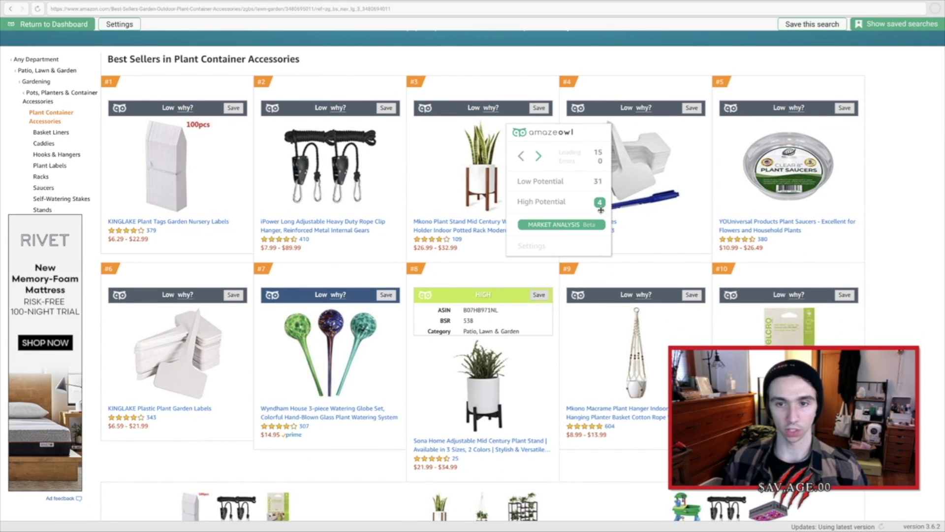
{"action": "scroll", "coordinate": [422, 194], "scroll_direction": "up", "scroll_amount": 3}
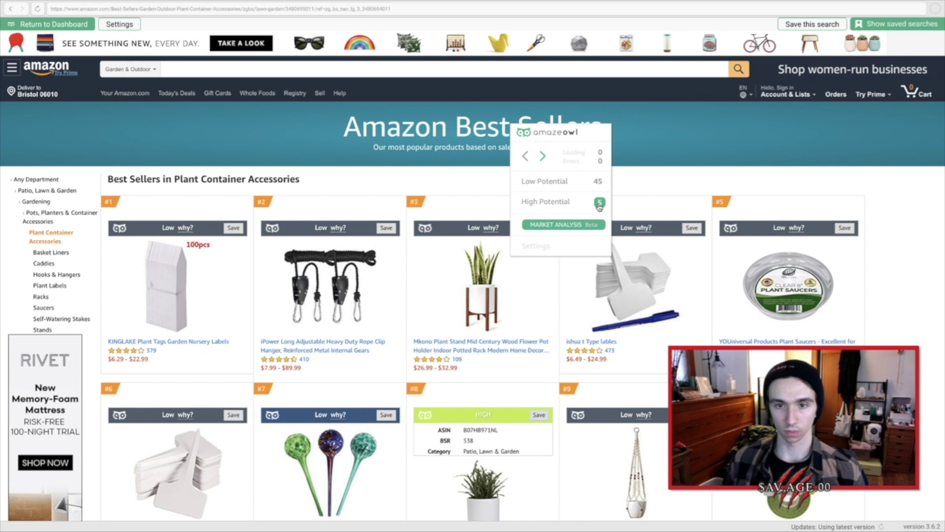
{"action": "scroll", "coordinate": [600, 206], "scroll_direction": "down", "scroll_amount": 8}
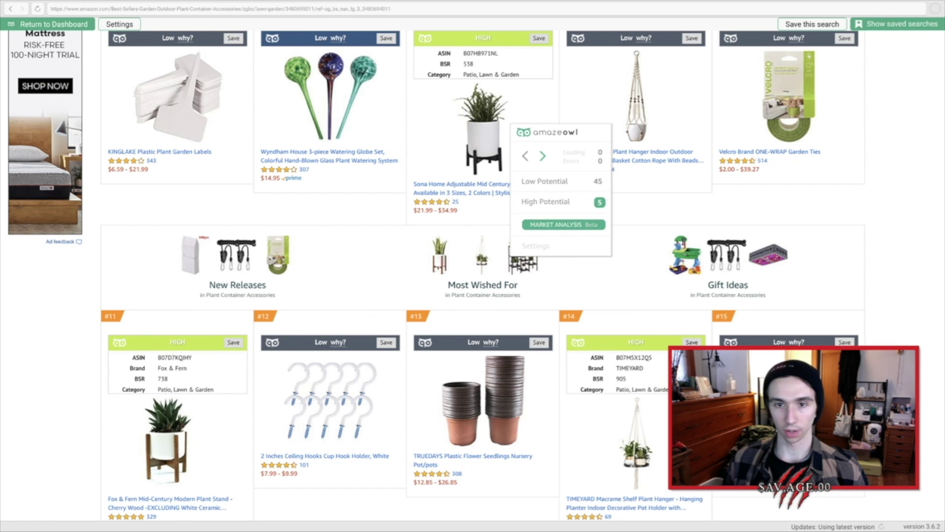
{"action": "left_click_drag", "start_coordinate": [563, 135], "coordinate": [890, 127]}
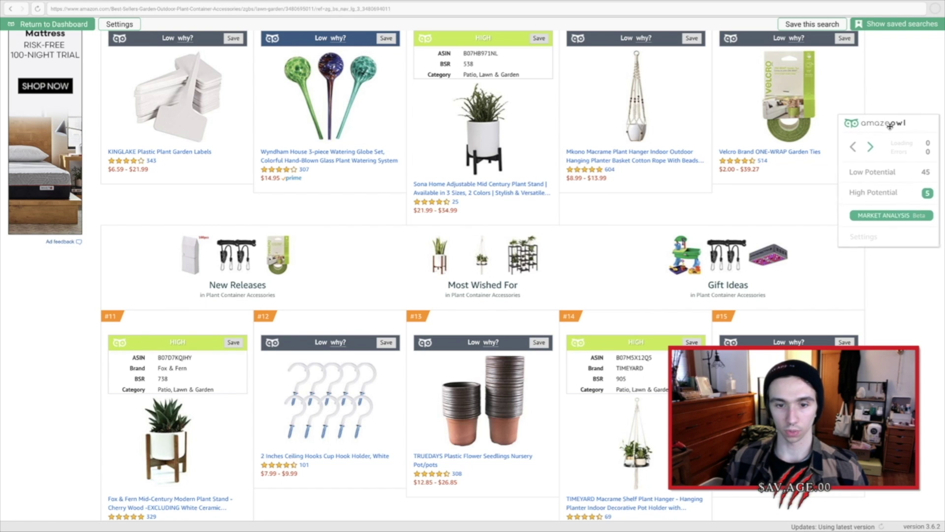
{"action": "scroll", "coordinate": [517, 270], "scroll_direction": "up", "scroll_amount": 1}
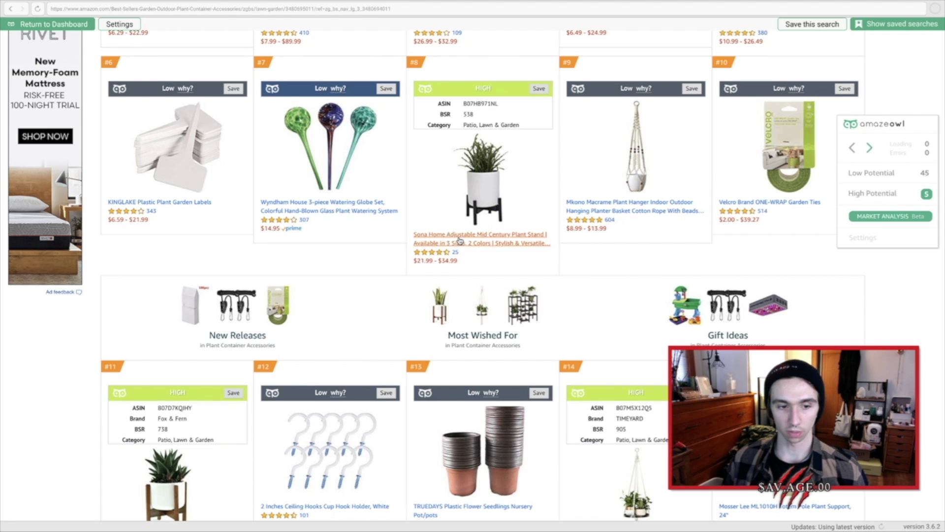
{"action": "scroll", "coordinate": [458, 246], "scroll_direction": "down", "scroll_amount": 2}
{"action": "scroll", "coordinate": [458, 248], "scroll_direction": "down", "scroll_amount": 4}
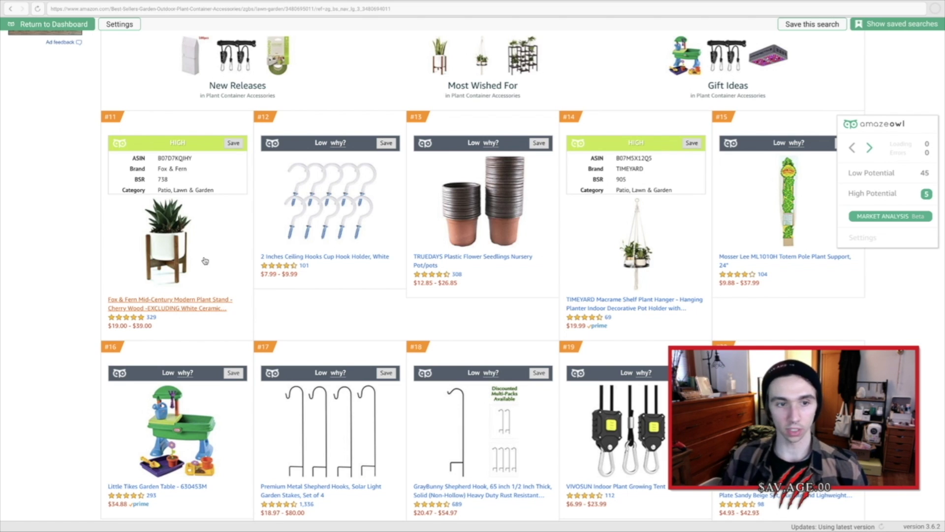
{"action": "scroll", "coordinate": [200, 261], "scroll_direction": "up", "scroll_amount": 1}
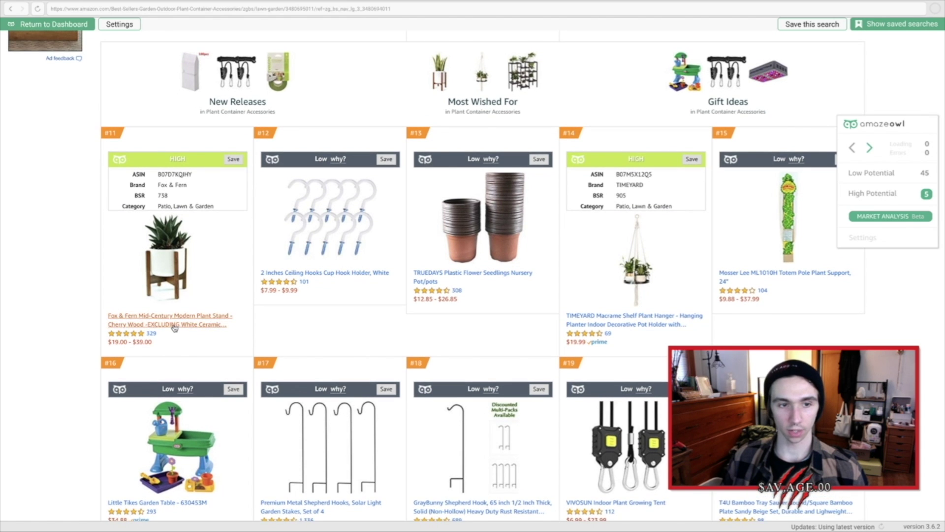
{"action": "scroll", "coordinate": [174, 327], "scroll_direction": "up", "scroll_amount": 2}
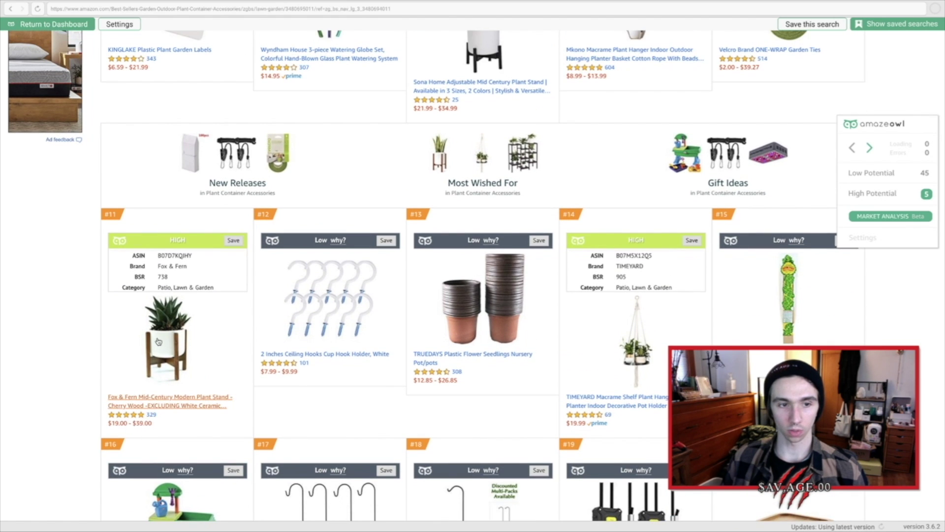
Examine the high-potential listings ranked 8 to 35 in the Plant Container Accessories best sellers, comparing their prices, reviews and BSR.
{"action": "scroll", "coordinate": [172, 389], "scroll_direction": "up", "scroll_amount": 2}
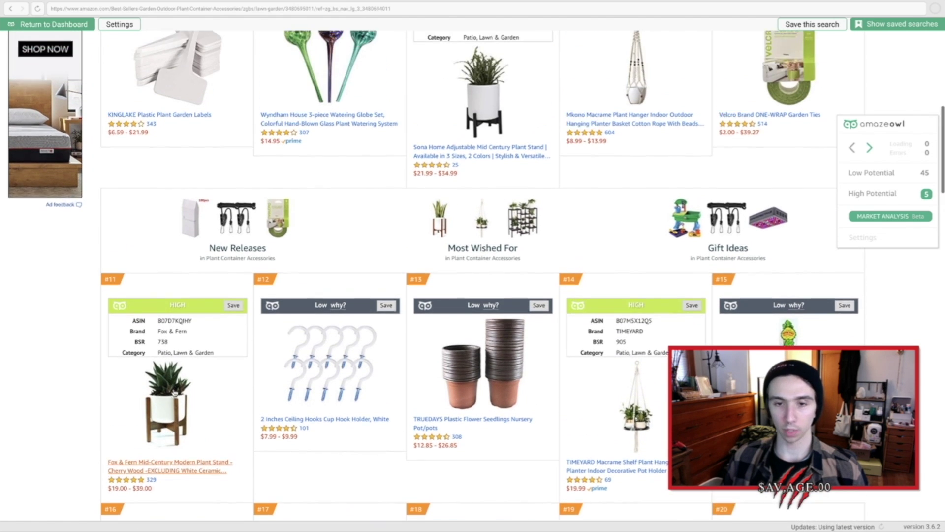
{"action": "scroll", "coordinate": [172, 389], "scroll_direction": "up", "scroll_amount": 2}
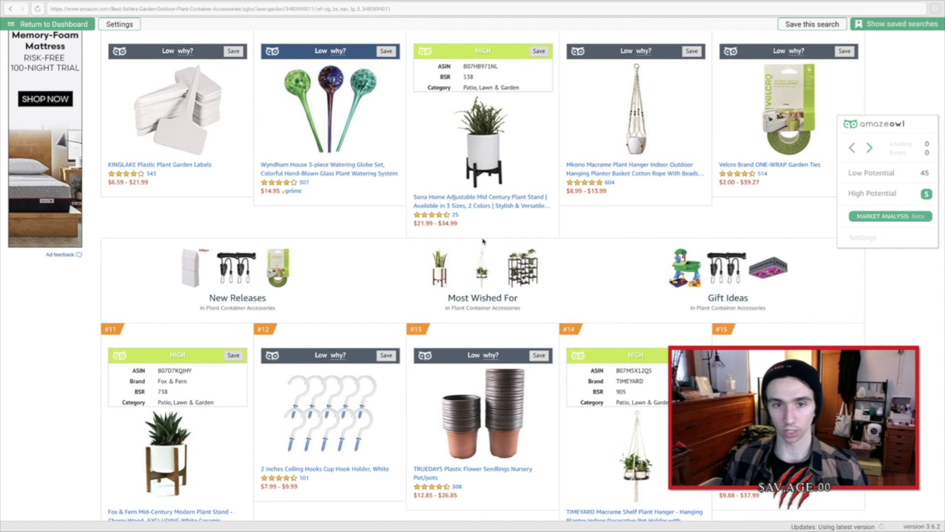
{"action": "scroll", "coordinate": [489, 202], "scroll_direction": "up", "scroll_amount": 1}
{"action": "scroll", "coordinate": [490, 207], "scroll_direction": "down", "scroll_amount": 12}
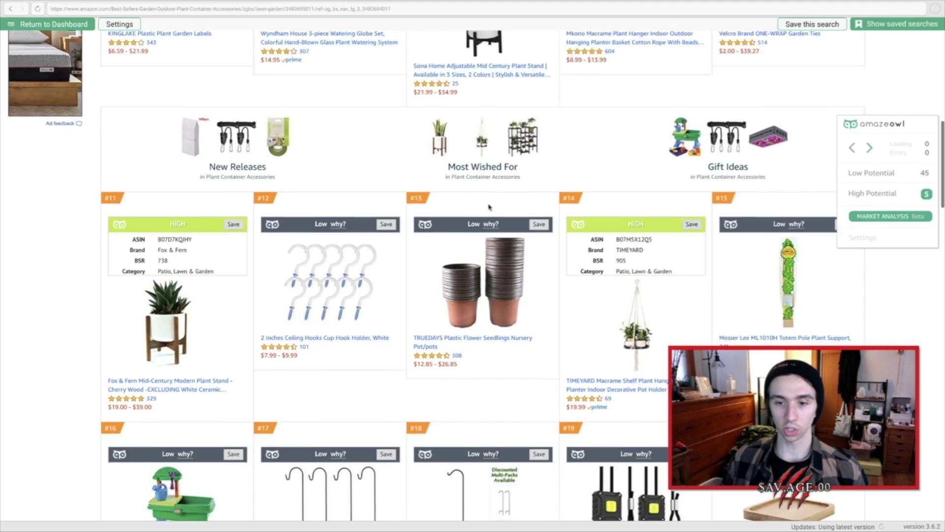
{"action": "scroll", "coordinate": [487, 207], "scroll_direction": "down", "scroll_amount": 9}
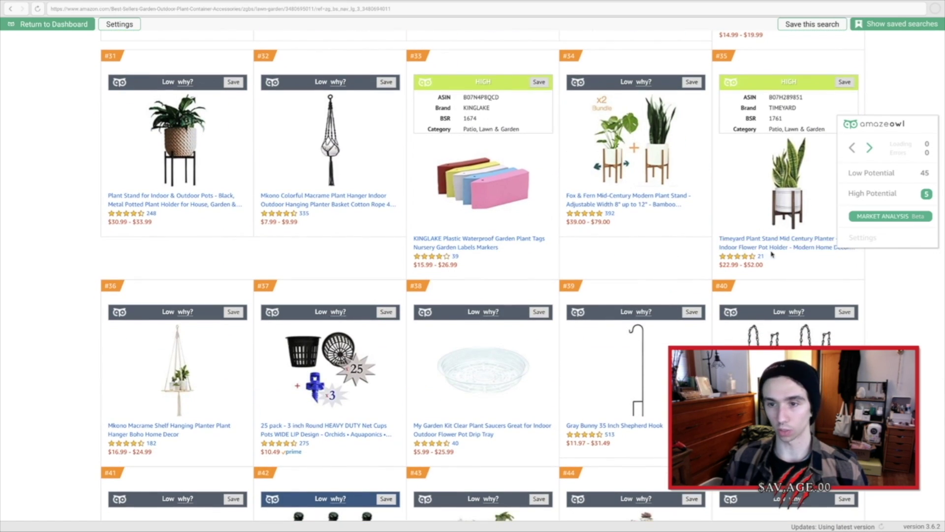
{"action": "scroll", "coordinate": [784, 216], "scroll_direction": "up", "scroll_amount": 1}
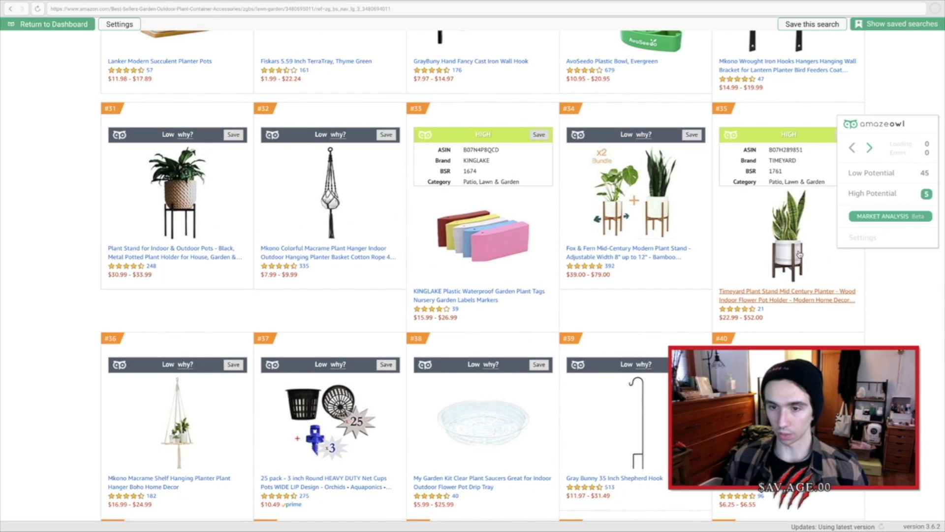
{"action": "scroll", "coordinate": [783, 274], "scroll_direction": "down", "scroll_amount": 15}
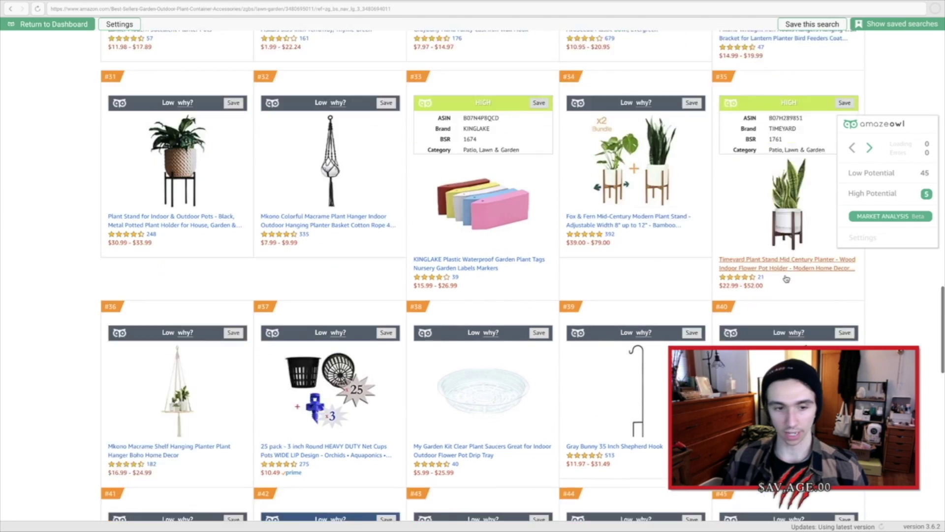
{"action": "scroll", "coordinate": [786, 277], "scroll_direction": "up", "scroll_amount": 20}
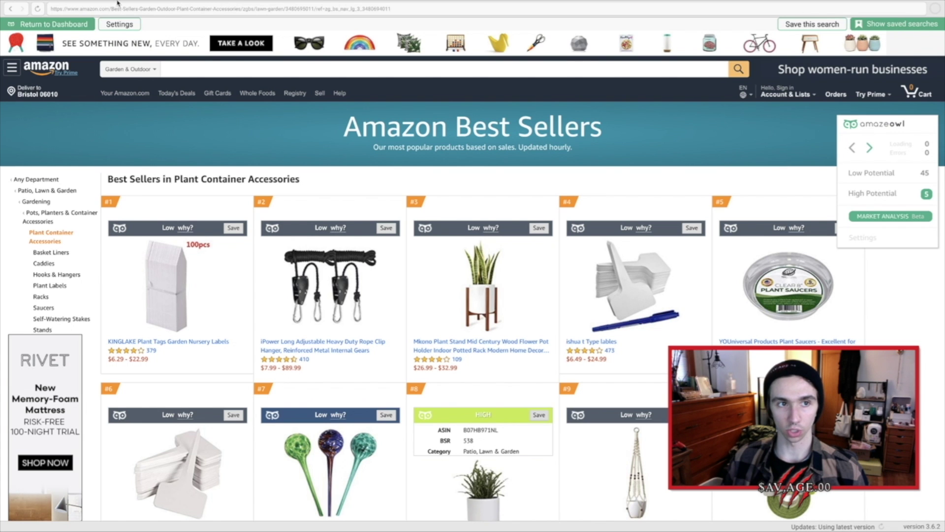
Leave the full-screen AmazeOwl window, switch to Chrome and open the Amazon.com homepage in full screen.
{"action": "mouse_move", "coordinate": [117, 4]}
{"action": "left_click", "coordinate": [24, 15]}
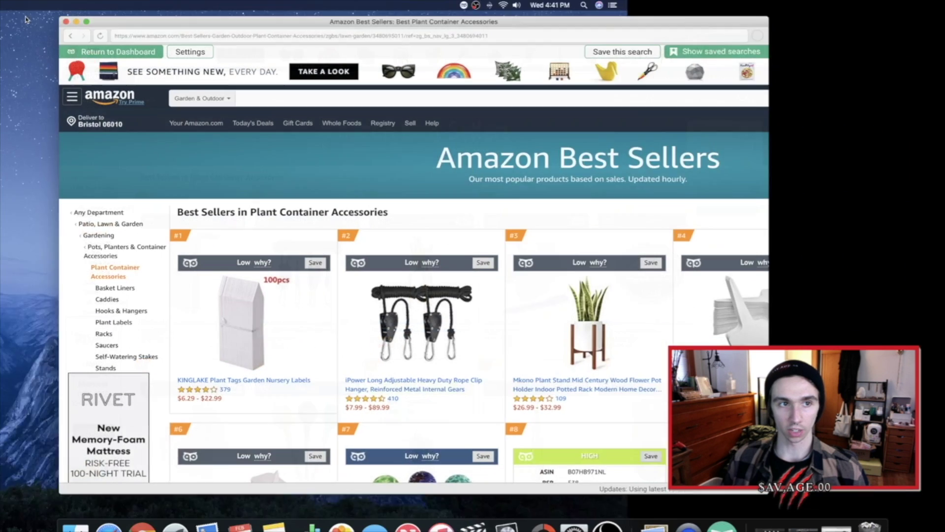
{"action": "left_click", "coordinate": [147, 507]}
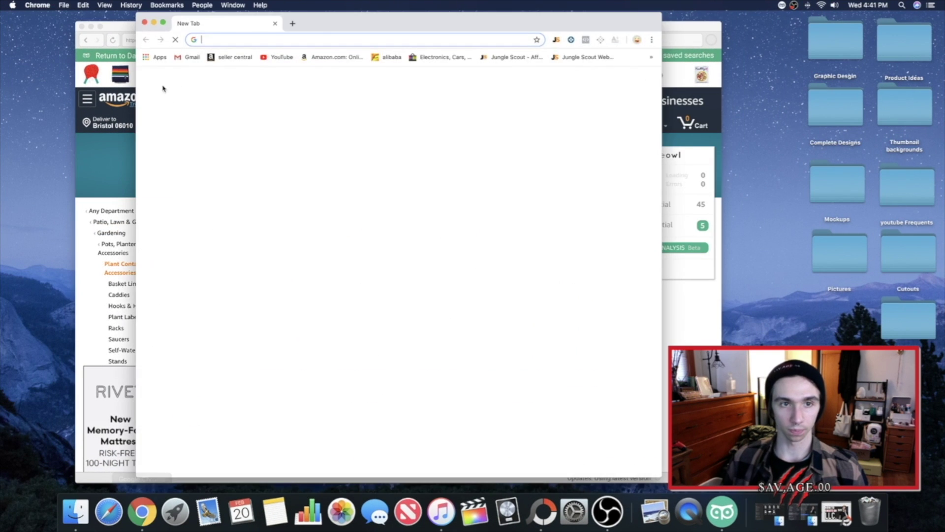
{"action": "left_click", "coordinate": [333, 56]}
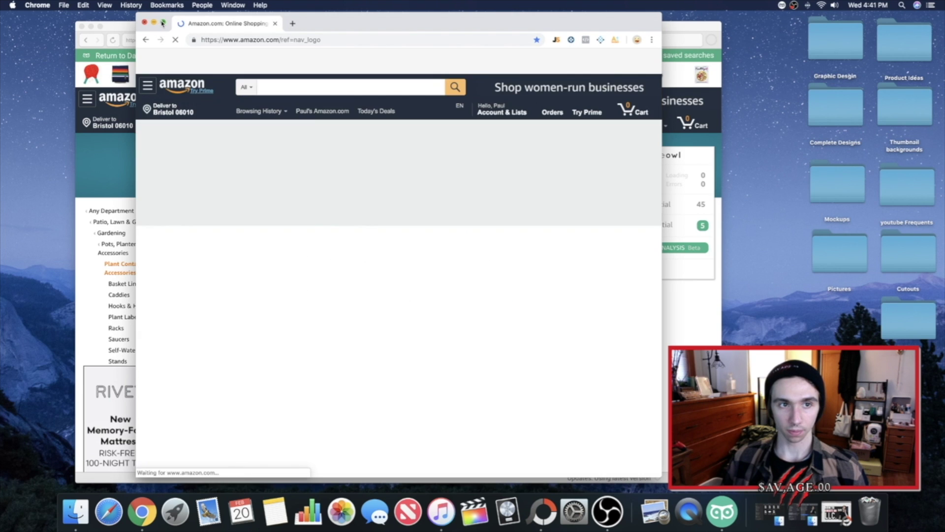
{"action": "key", "text": "super+ctrl+f"}
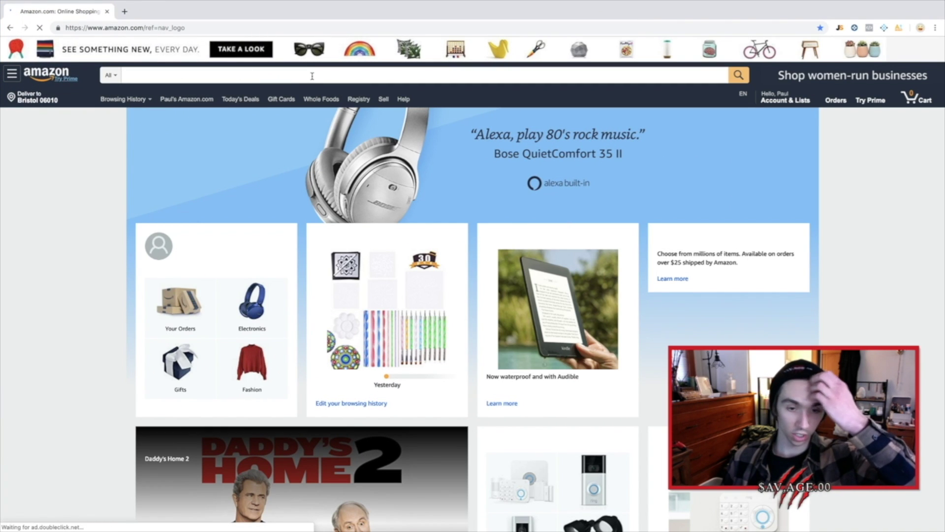
Search Amazon for "modern plant stand" across all departments.
{"action": "left_click", "coordinate": [274, 71]}
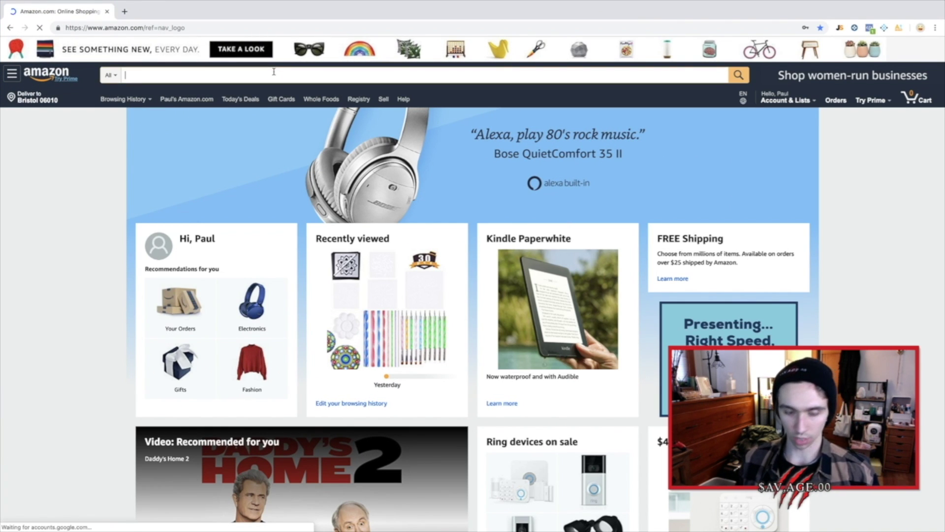
{"action": "type", "text": "modern"}
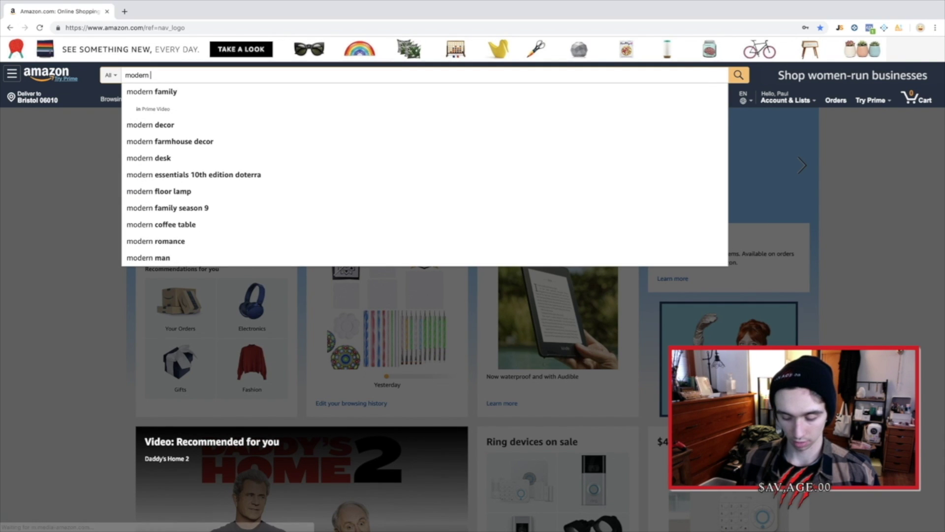
{"action": "type", "text": " plant stand"}
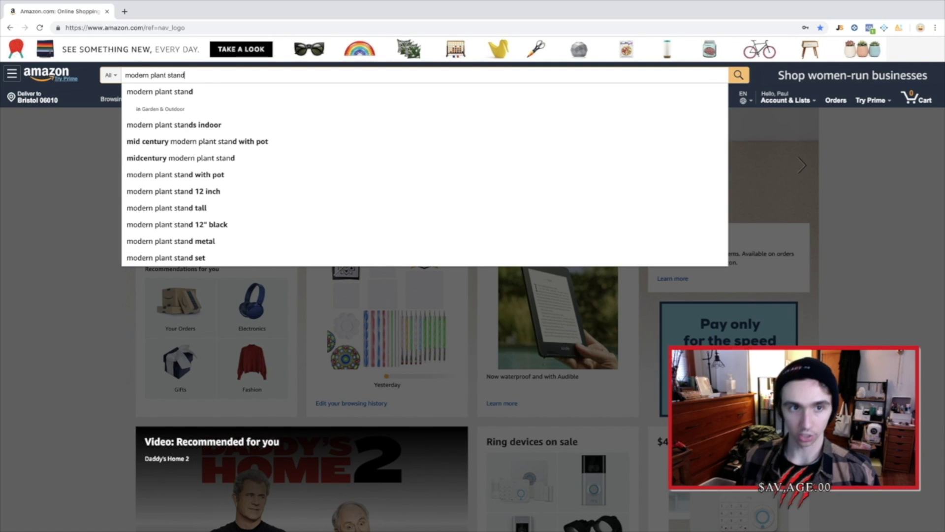
{"action": "key", "text": "Return"}
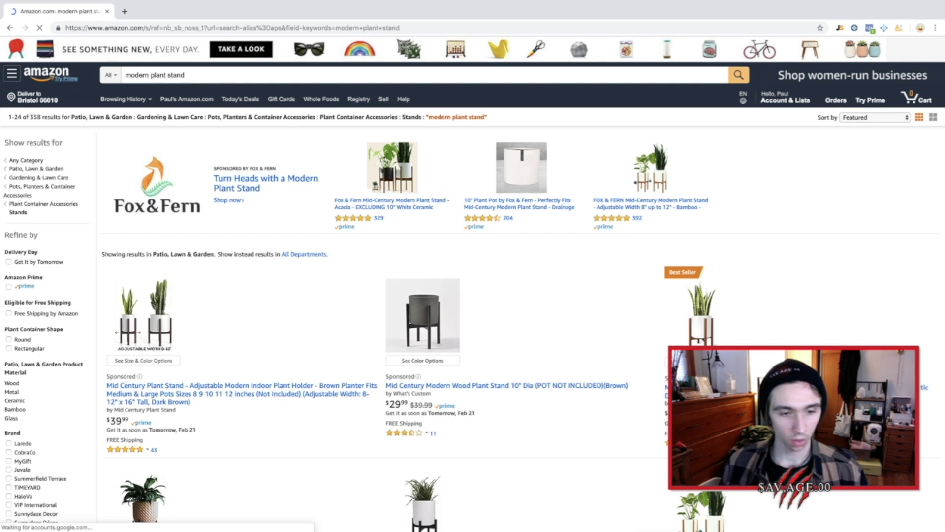
Review the modern plant stand search results and run the Jungle Scout extension on them.
{"action": "scroll", "coordinate": [403, 220], "scroll_direction": "down", "scroll_amount": 4}
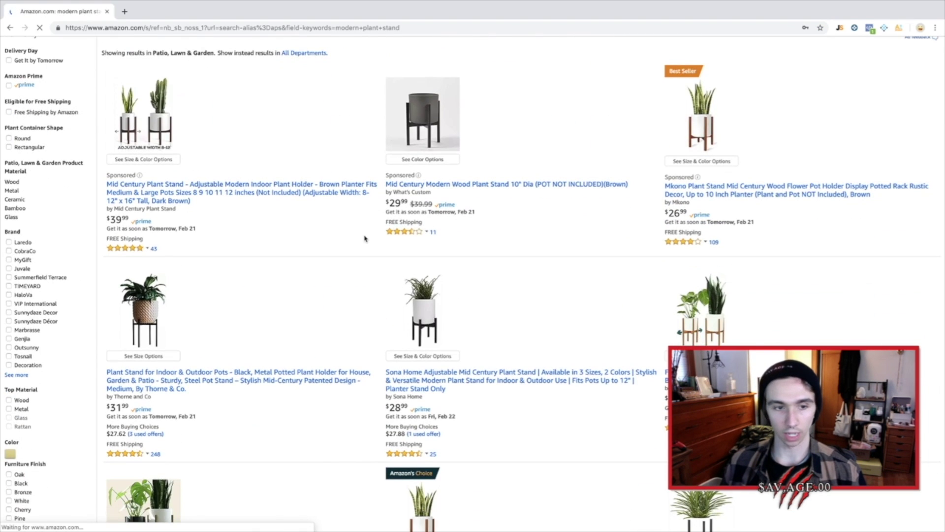
{"action": "scroll", "coordinate": [368, 239], "scroll_direction": "down", "scroll_amount": 8}
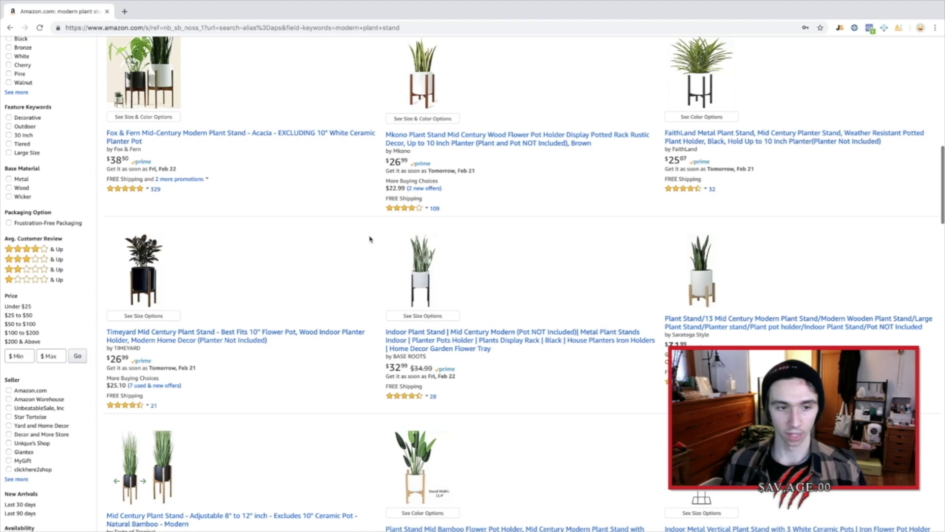
{"action": "scroll", "coordinate": [370, 239], "scroll_direction": "up", "scroll_amount": 5}
{"action": "scroll", "coordinate": [370, 239], "scroll_direction": "down", "scroll_amount": 6}
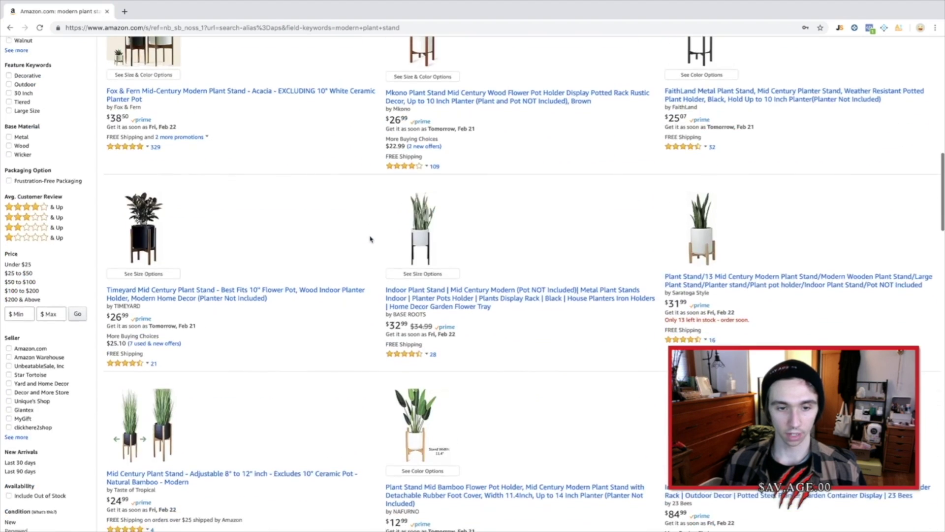
{"action": "scroll", "coordinate": [369, 238], "scroll_direction": "up", "scroll_amount": 15}
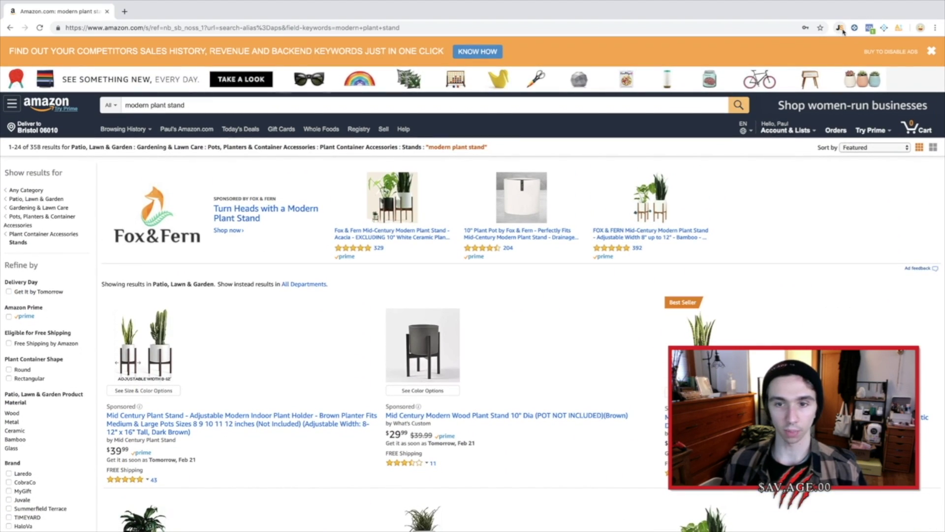
{"action": "left_click", "coordinate": [841, 29]}
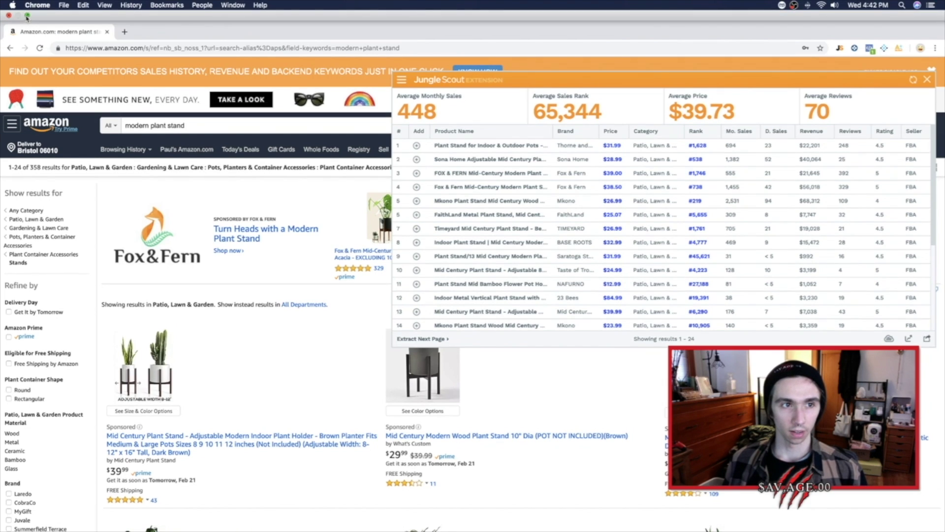
{"action": "left_click", "coordinate": [27, 16]}
{"action": "left_click_drag", "start_coordinate": [339, 19], "coordinate": [387, 23]}
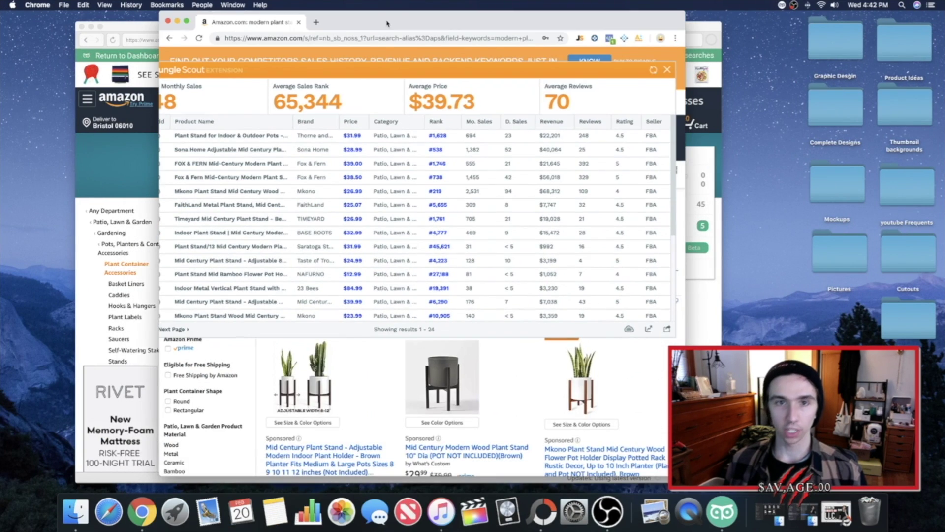
{"action": "left_click", "coordinate": [186, 22]}
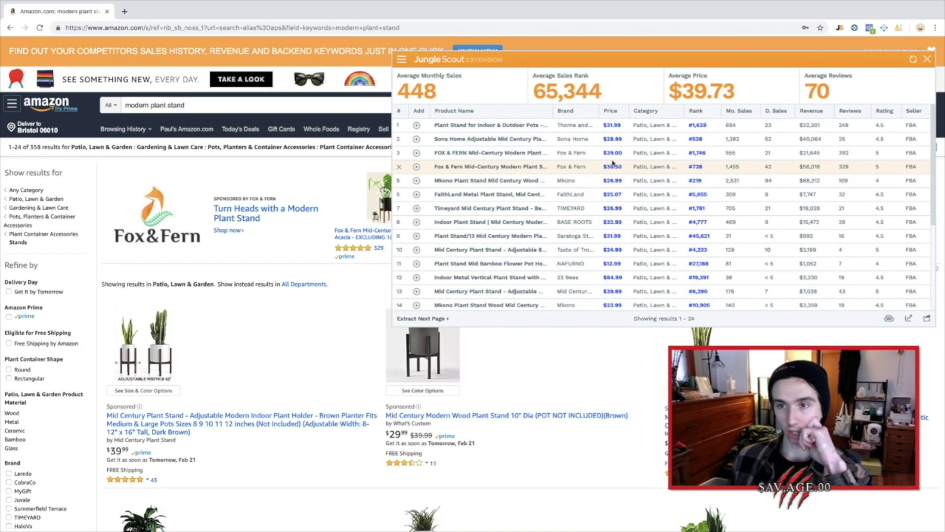
Examine the Jungle Scout sales, rank, price, revenue and review figures for the listed plant stands.
{"action": "mouse_move", "coordinate": [489, 157]}
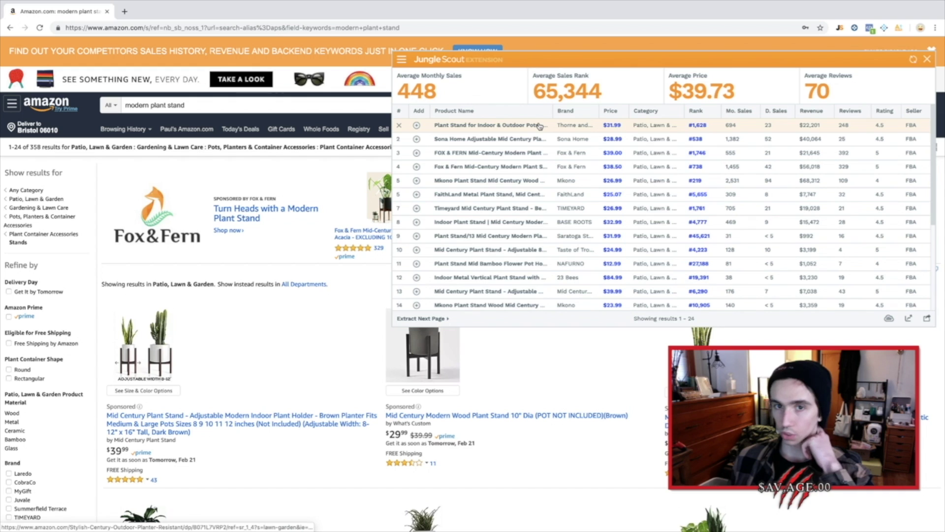
{"action": "mouse_move", "coordinate": [520, 125]}
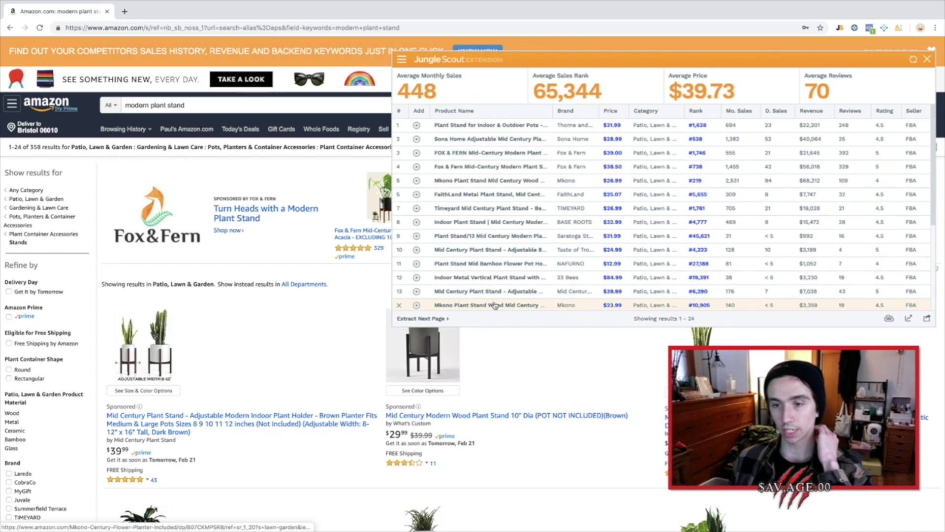
{"action": "mouse_move", "coordinate": [495, 305]}
{"action": "scroll", "coordinate": [495, 305], "scroll_direction": "down", "scroll_amount": 2}
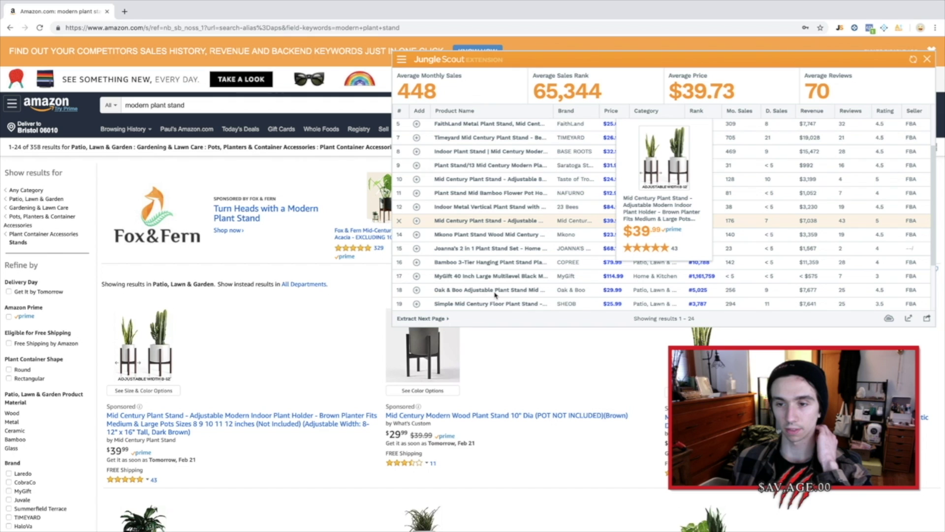
{"action": "scroll", "coordinate": [487, 261], "scroll_direction": "up", "scroll_amount": 1}
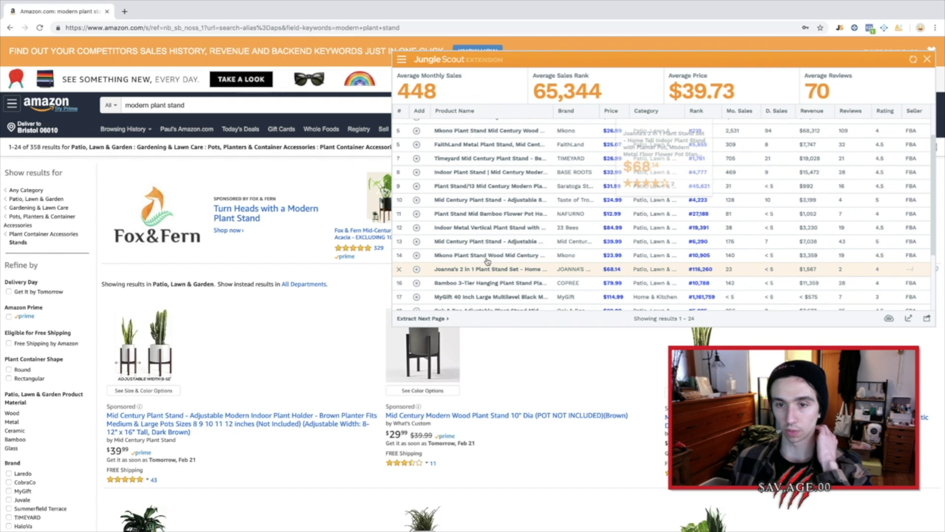
{"action": "scroll", "coordinate": [487, 261], "scroll_direction": "up", "scroll_amount": 2}
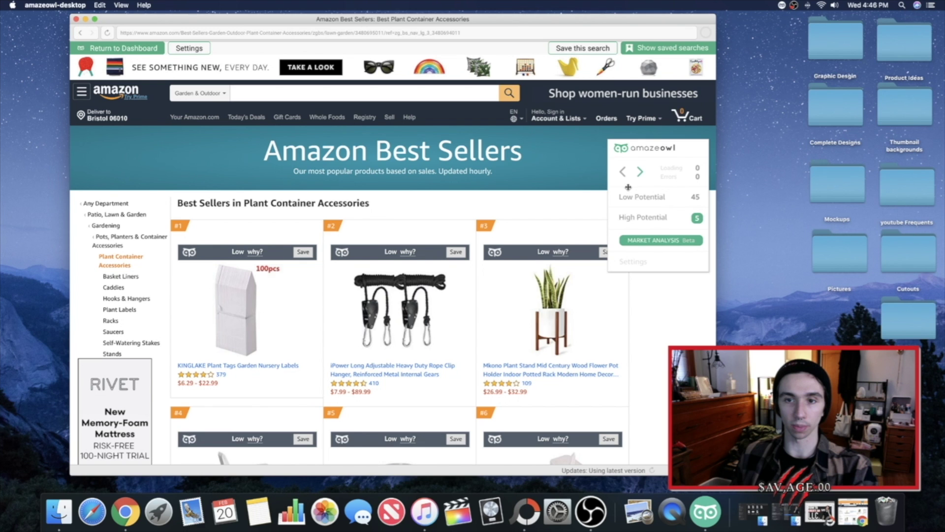
Open the Beauty & Personal Care best sellers in the product hunt.
{"action": "left_click", "coordinate": [117, 266]}
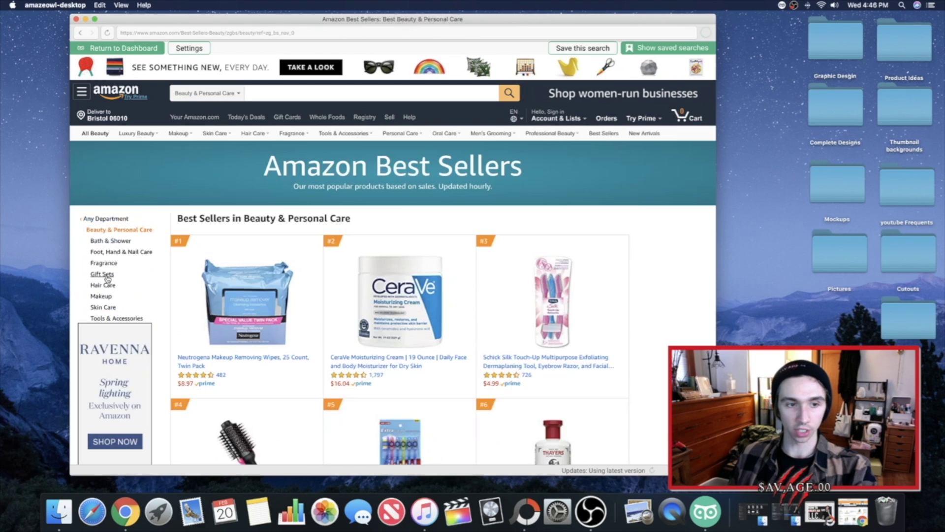